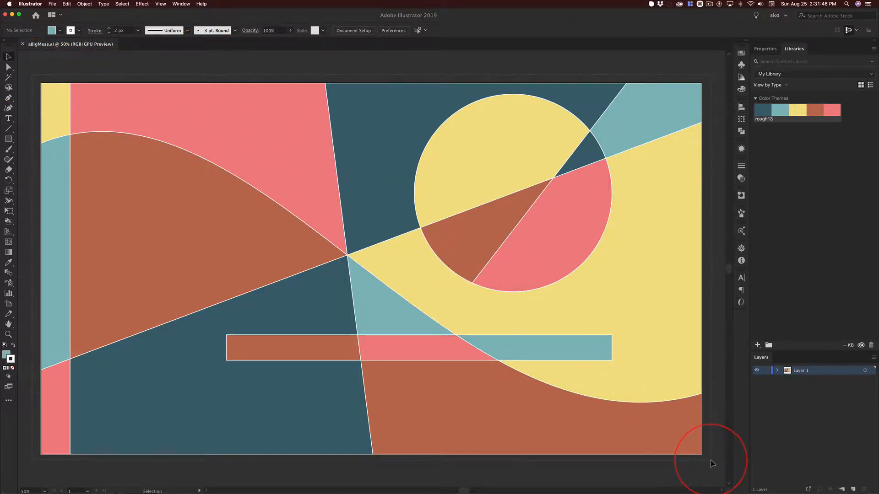
Copy all of the artwork on the artboard and switch to Photoshop.
key(super+a)
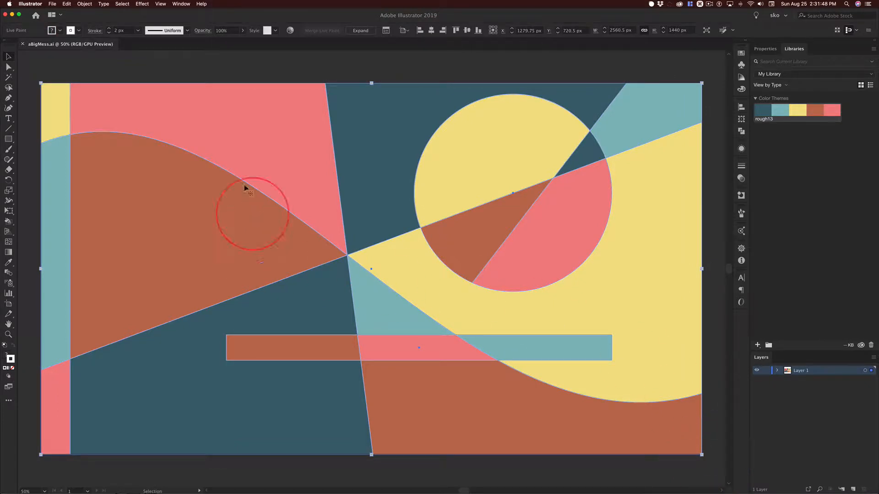
key(super)
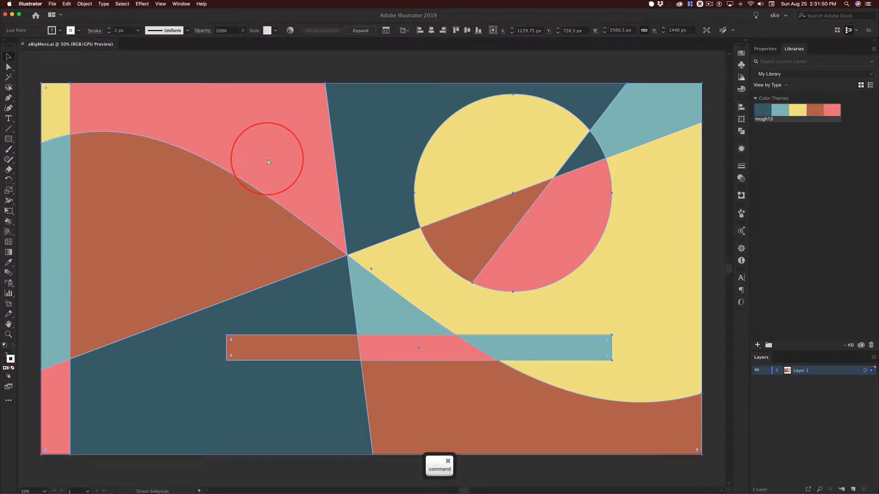
key(super+c)
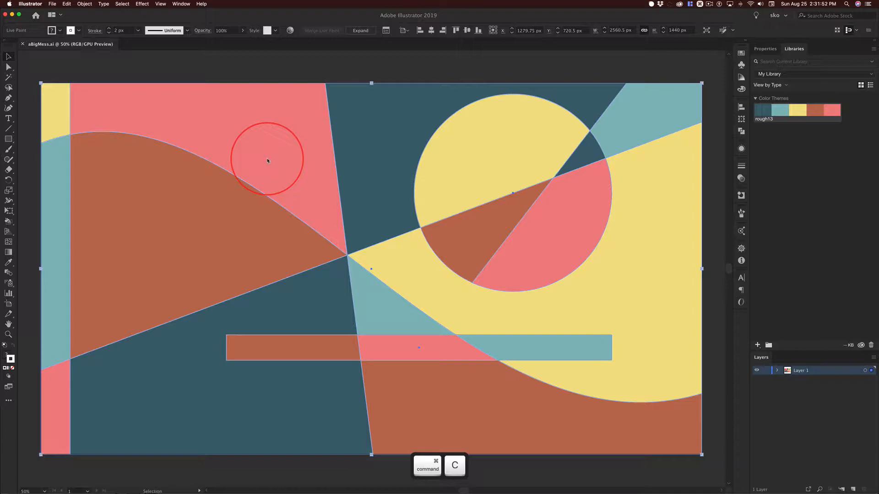
key(super+Tab)
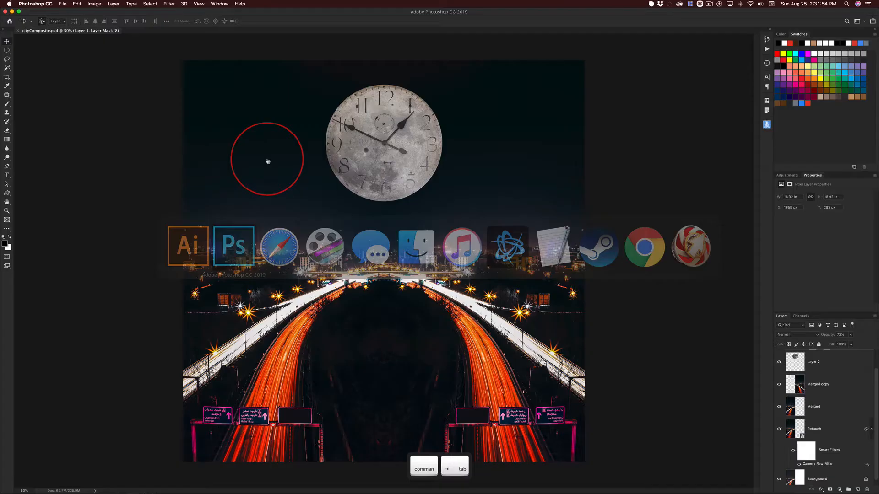
key(super)
Create a new document from the Clipboard preset at 2562 x 1442 pixels.
key(super+n)
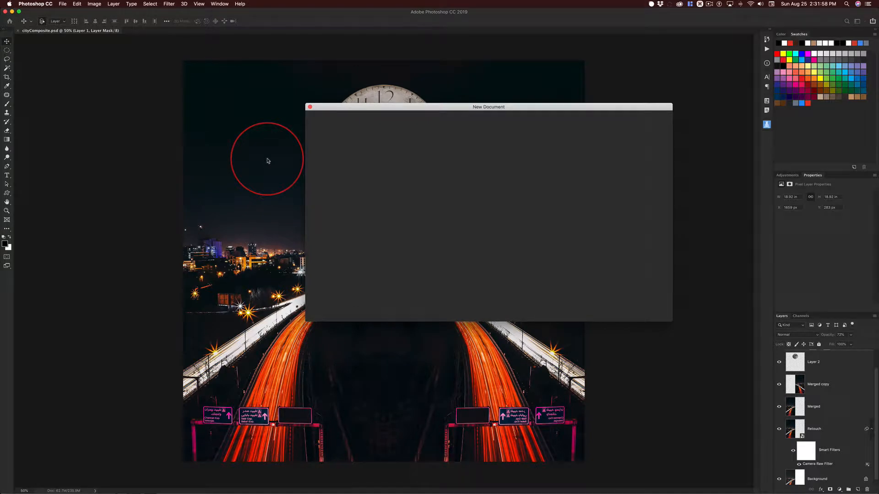
key(Escape)
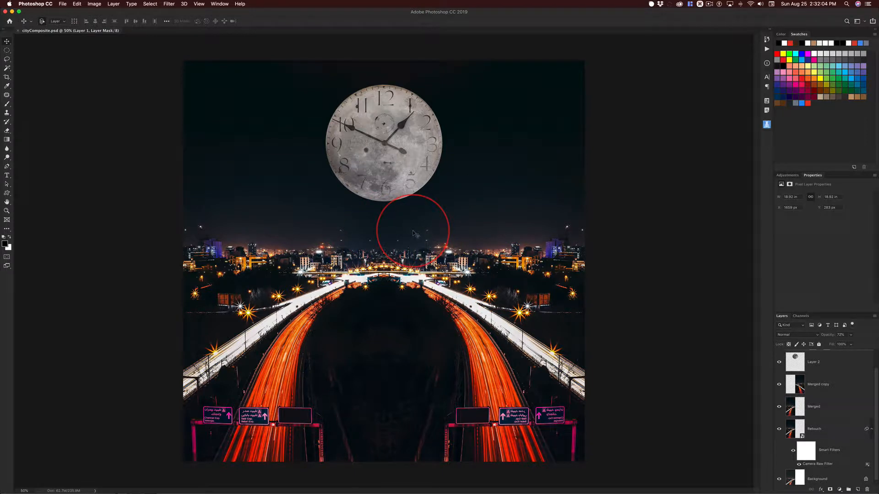
key(super+n)
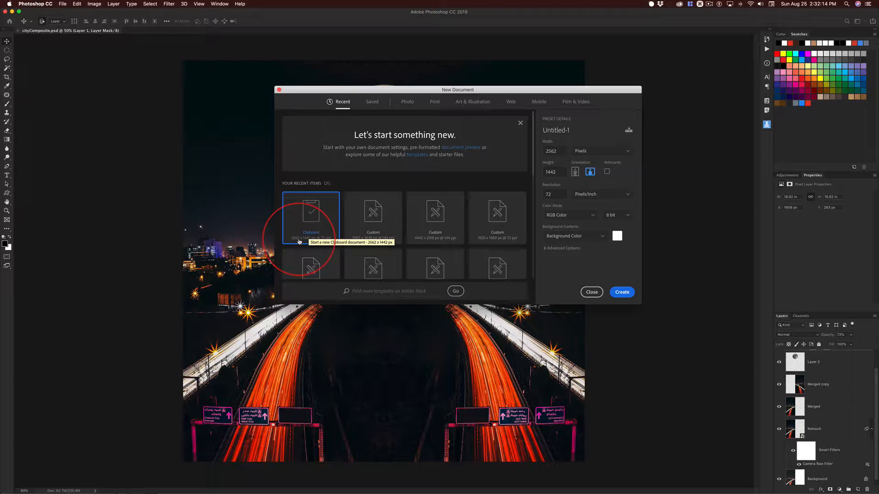
click(622, 292)
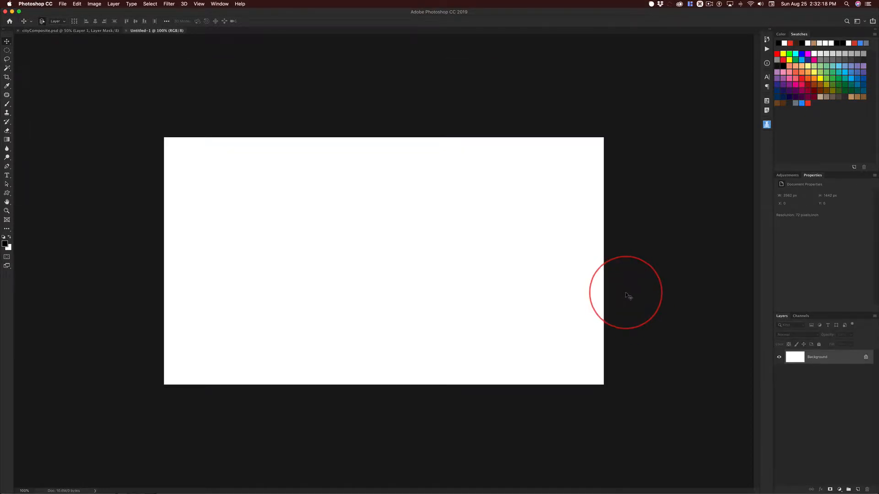
Paste the copied artwork into the blank document as Pixels and commit its placement.
key(super+v)
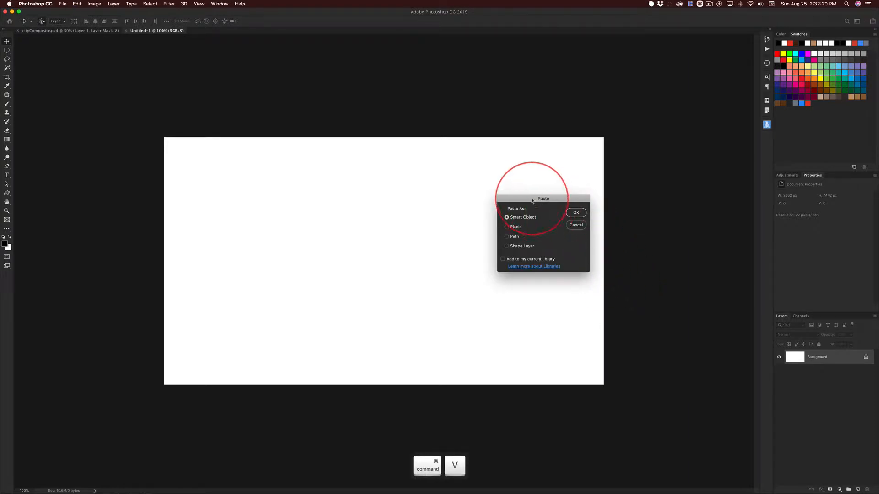
drag(531, 198, 519, 82)
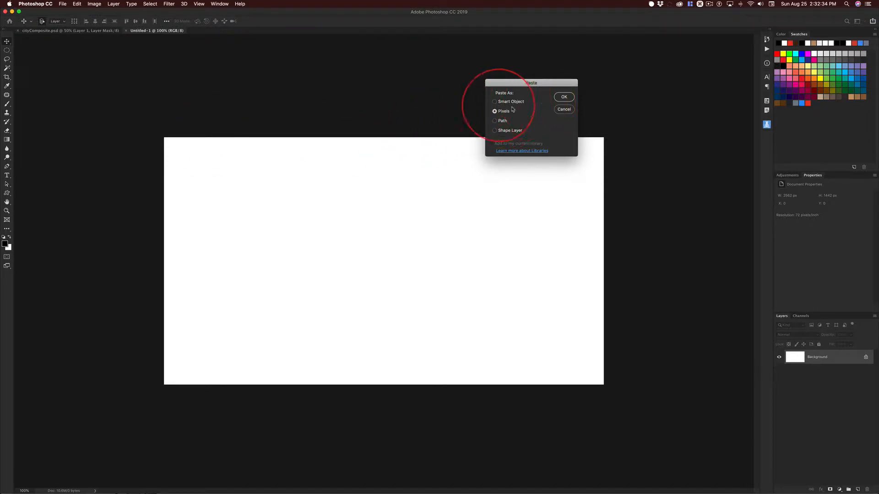
click(564, 98)
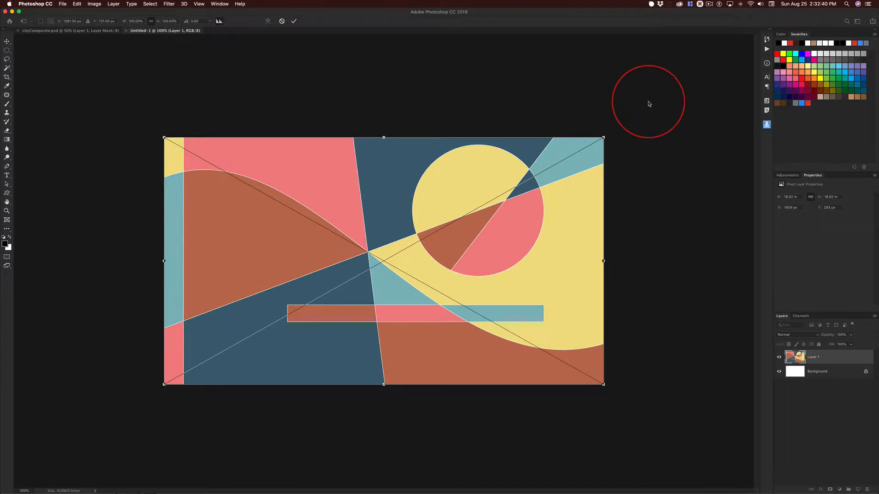
key(Return)
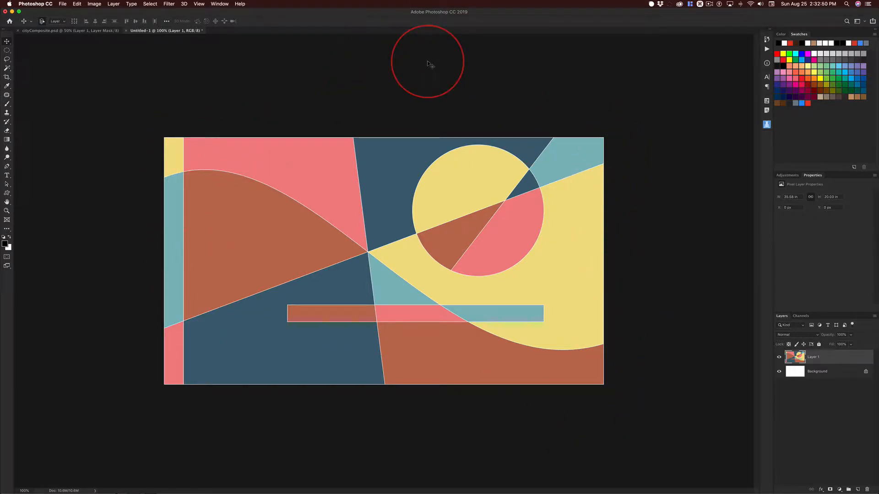
Set the canvas size to 2560 x 1440 pixels and accept the clipping.
key(super+alt+c)
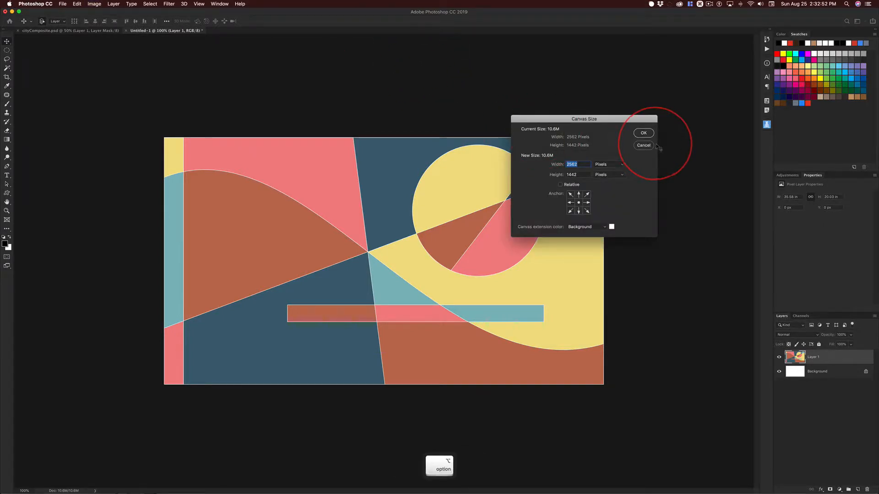
click(644, 145)
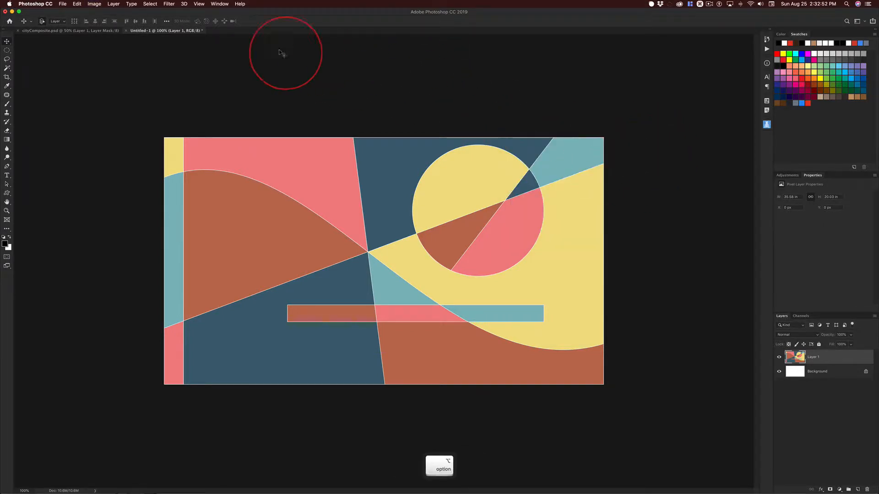
click(94, 4)
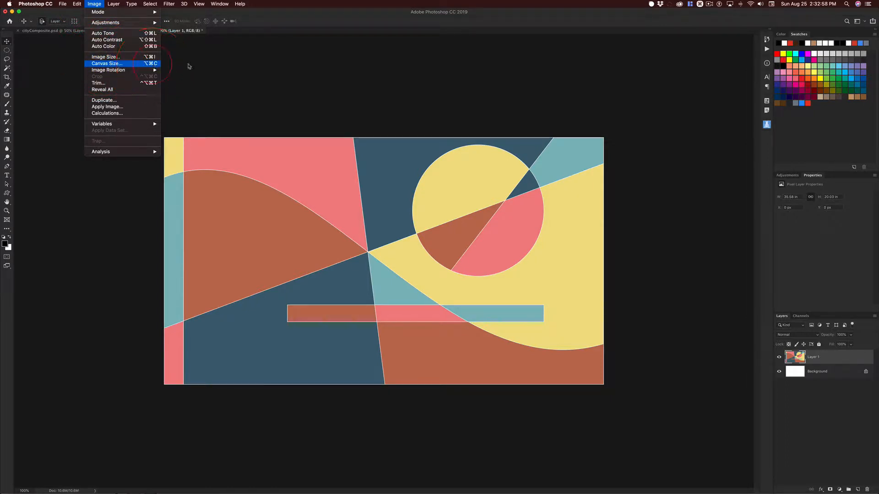
click(153, 64)
drag(431, 96, 357, 55)
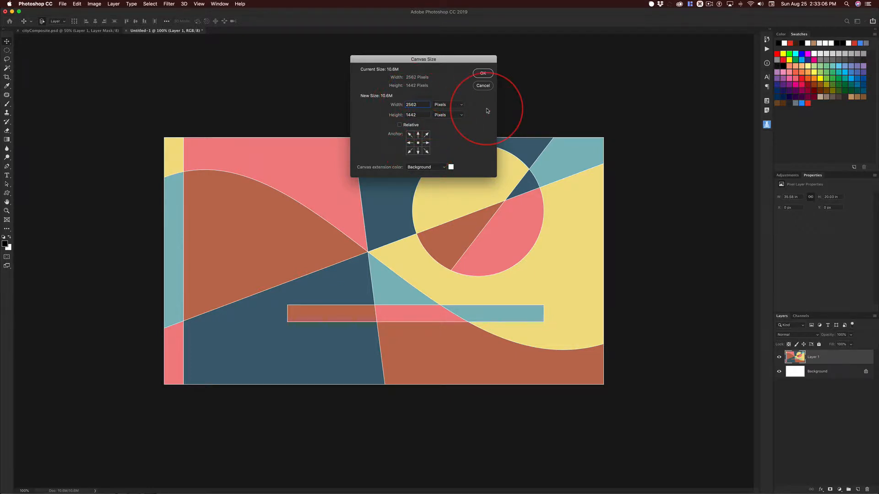
text(256)
click(484, 73)
drag(484, 129, 334, 84)
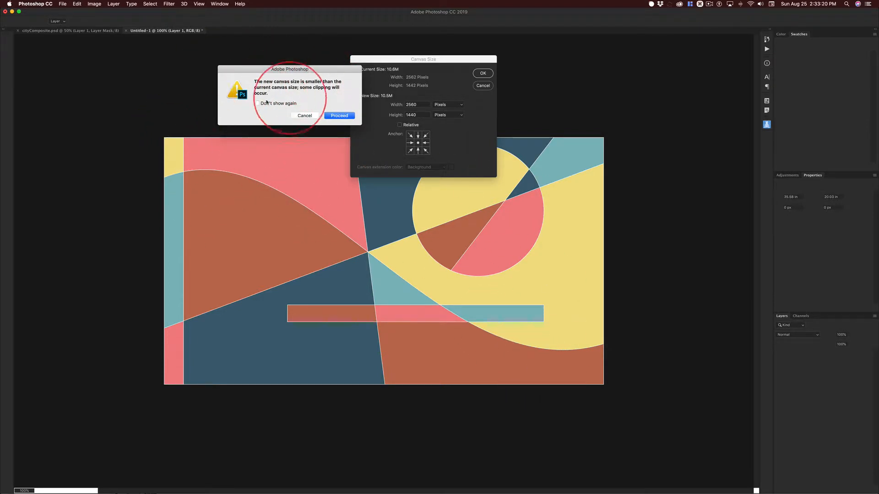
click(339, 115)
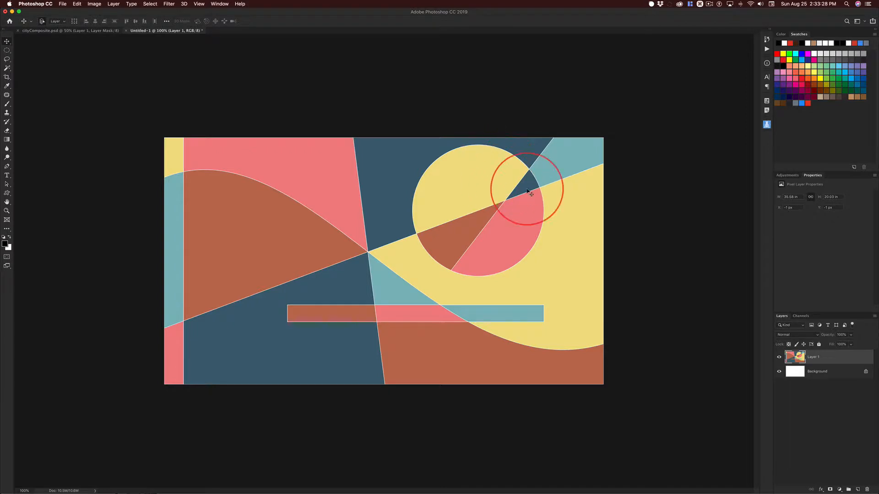
Merge the artwork layer down into the Background and unlock the merged layer.
right_click(833, 359)
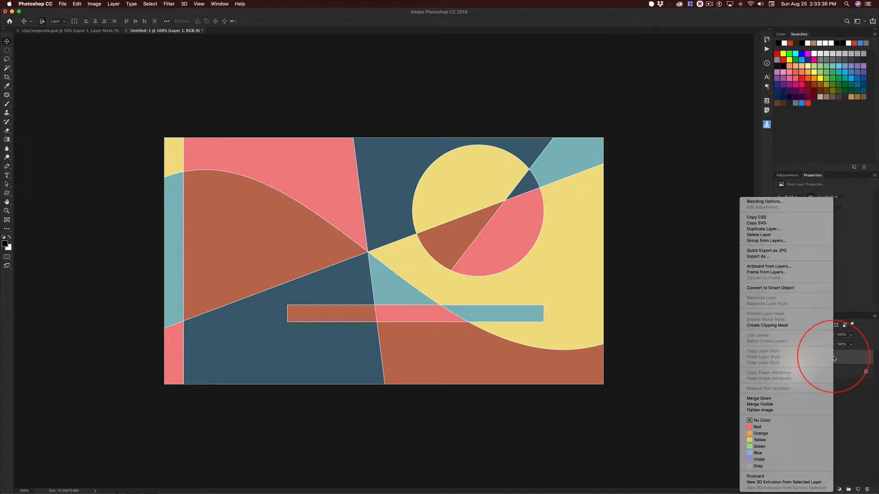
click(761, 398)
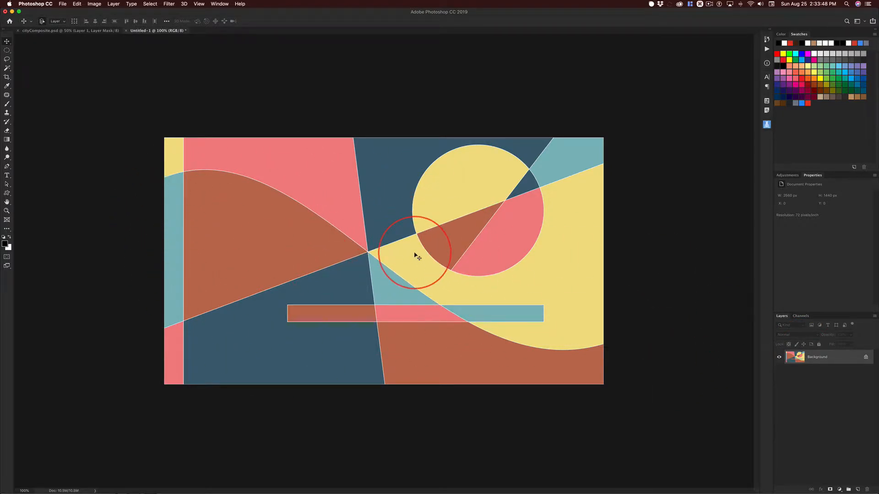
click(866, 357)
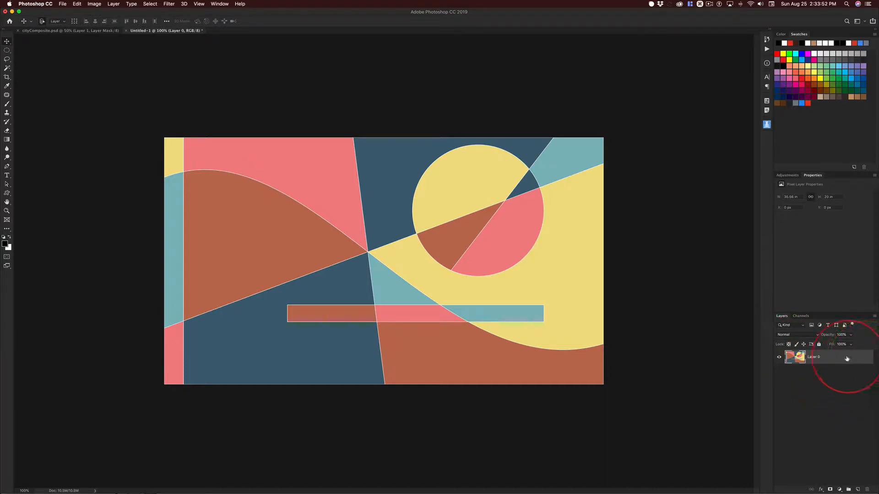
Convert the unlocked artwork layer to a Smart Object.
right_click(846, 358)
key(Escape)
right_click(849, 361)
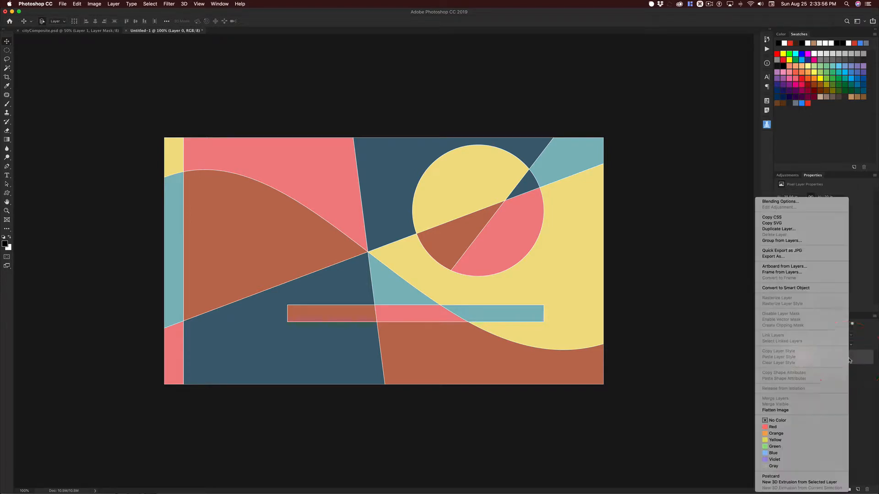
click(806, 289)
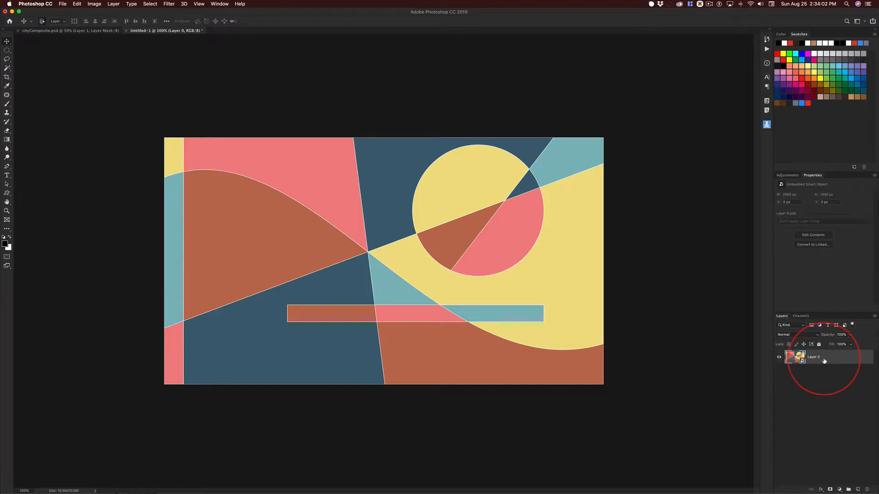
Open the Camera Raw Filter on the Smart Object and view the artwork at 100%.
click(169, 4)
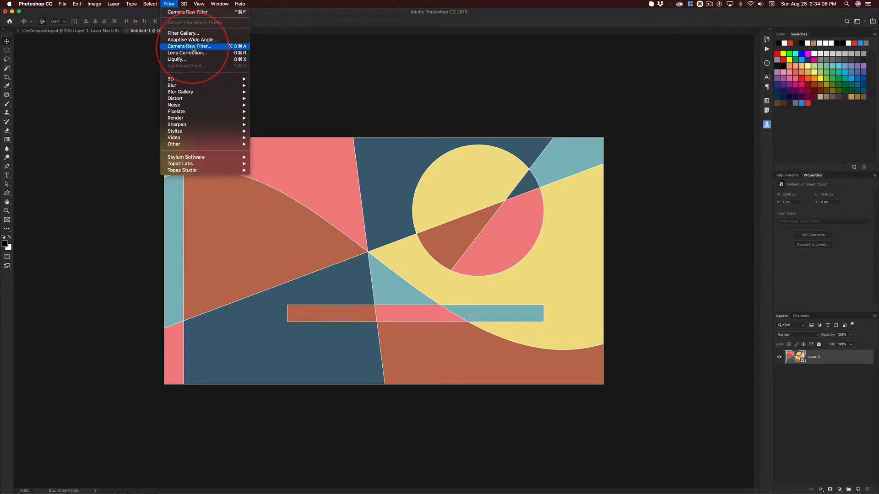
click(236, 47)
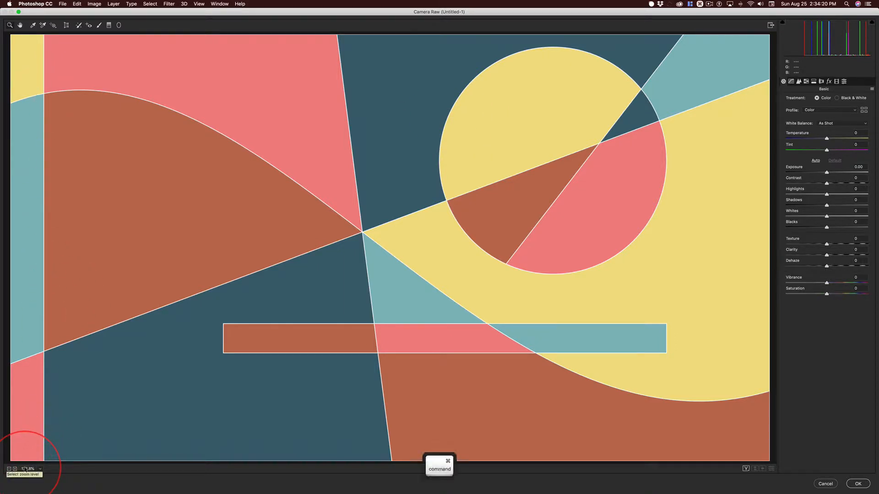
key(super+1)
key(super+alt+0)
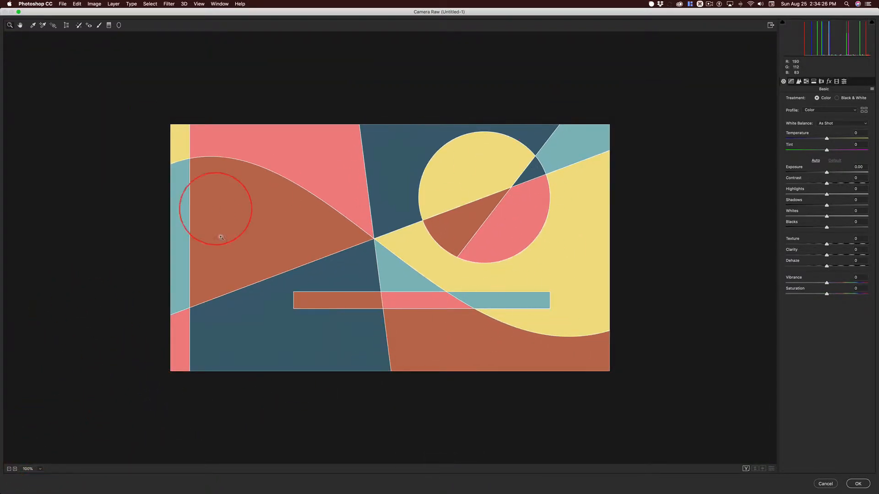
key(super+equal)
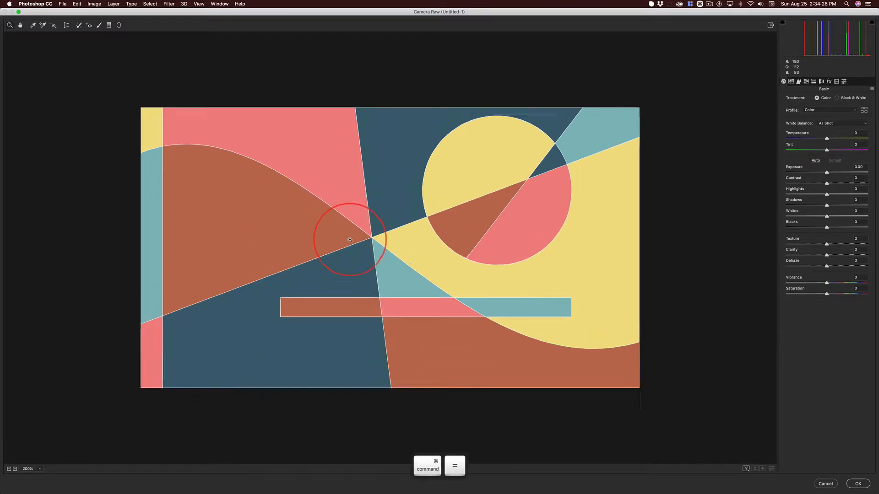
key(super+minus)
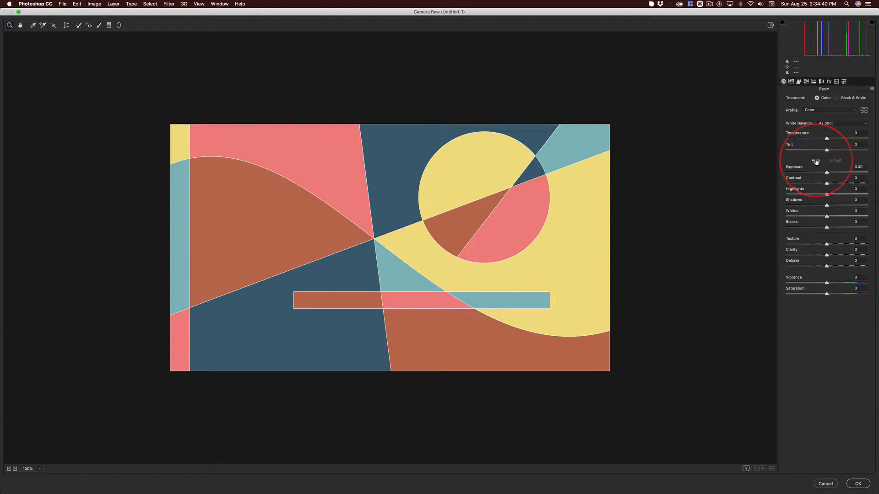
Try the automatic tone adjustments and restore the default settings.
click(815, 161)
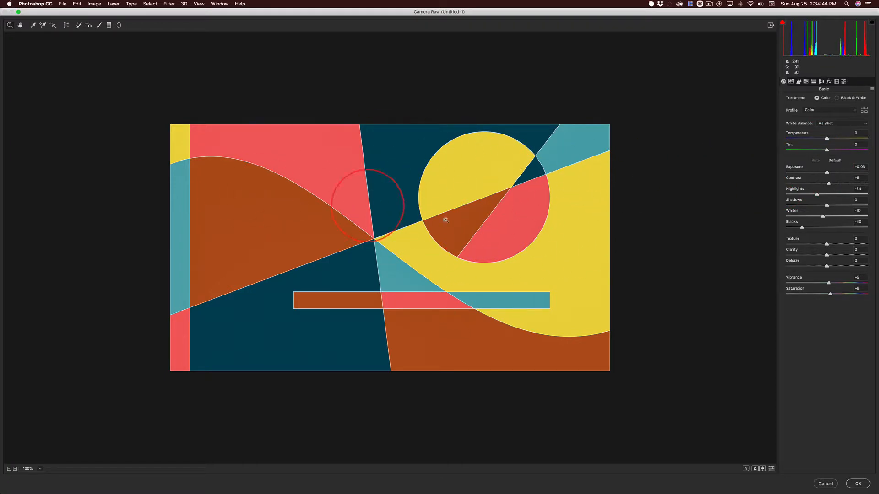
click(838, 161)
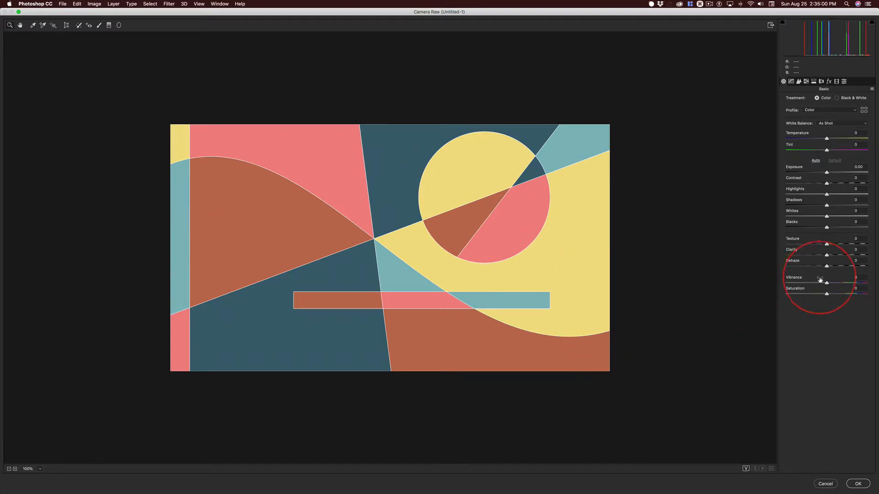
Adjust the basic settings to Vibrance -21, Saturation -8, Blacks +34, Shadows +38 and Clarity +100.
drag(819, 279, 812, 278)
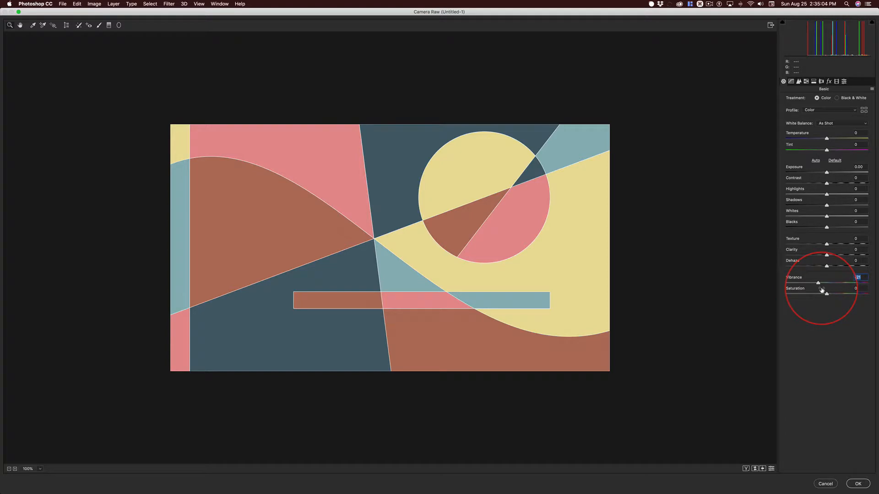
drag(821, 289, 820, 290)
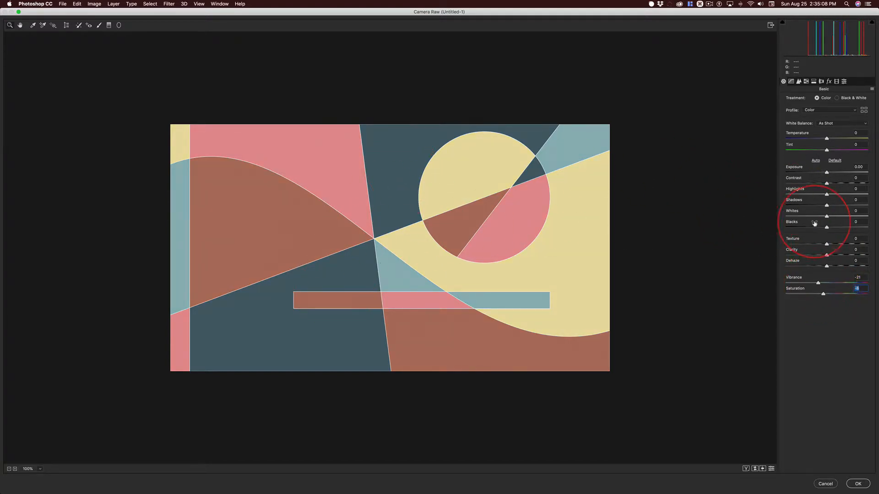
drag(827, 227, 835, 202)
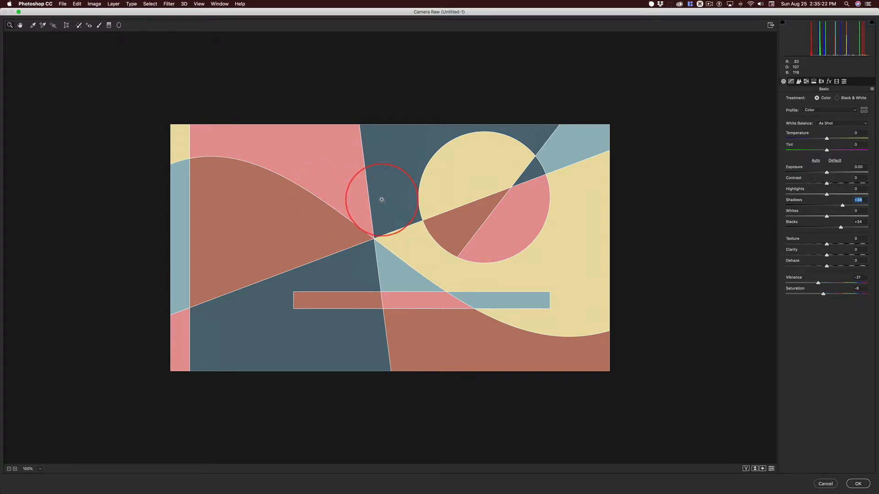
drag(382, 200, 385, 172)
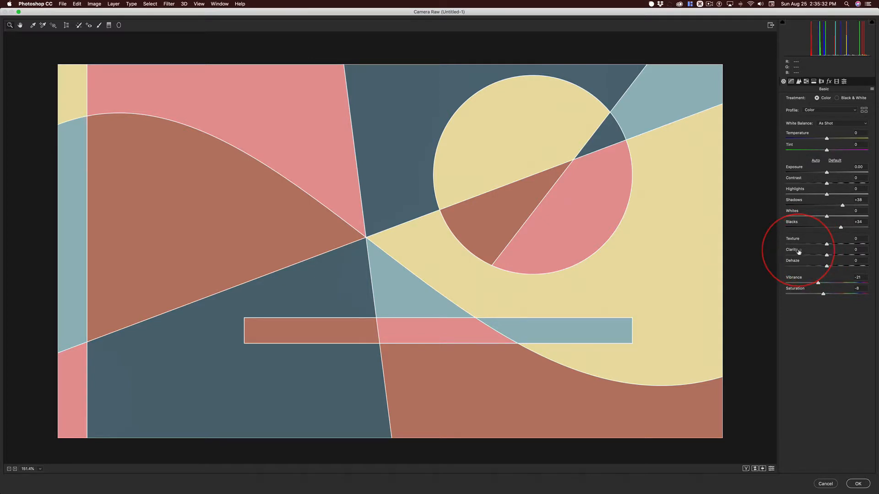
drag(798, 251, 840, 251)
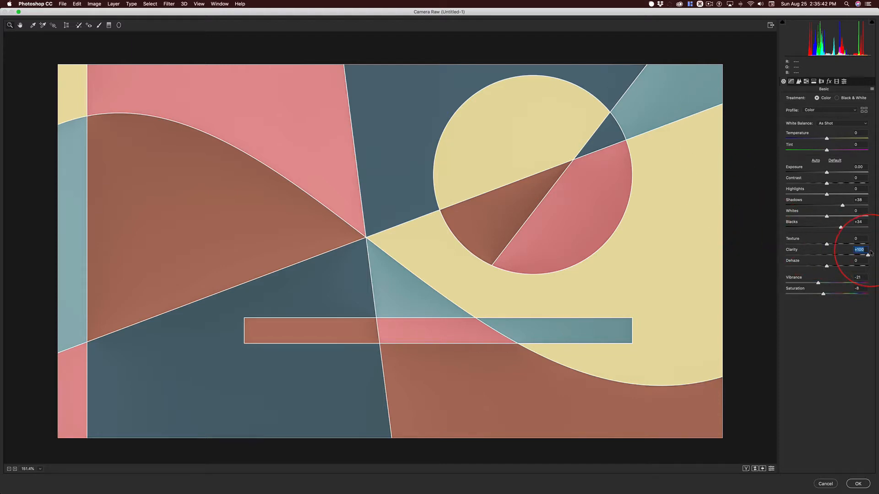
Compare the artwork with and without the +100 Clarity adjustment, leaving Clarity at +100.
key(super)
key(super+z)
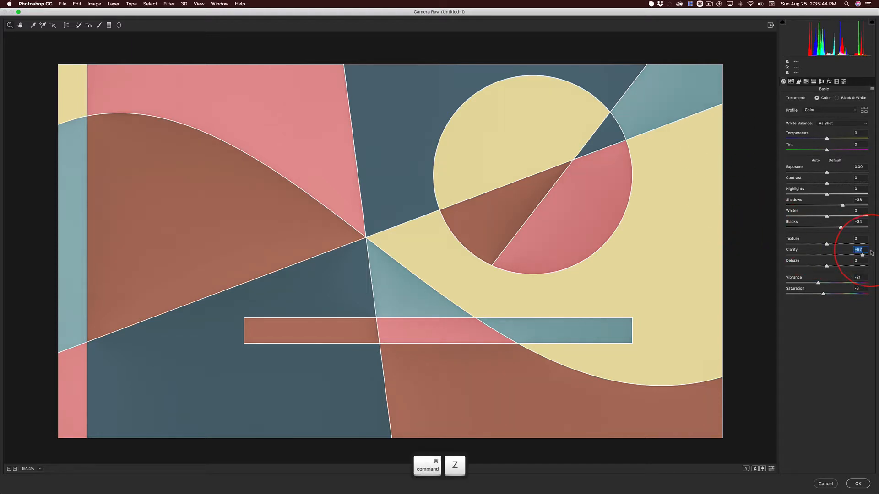
key(super+z)
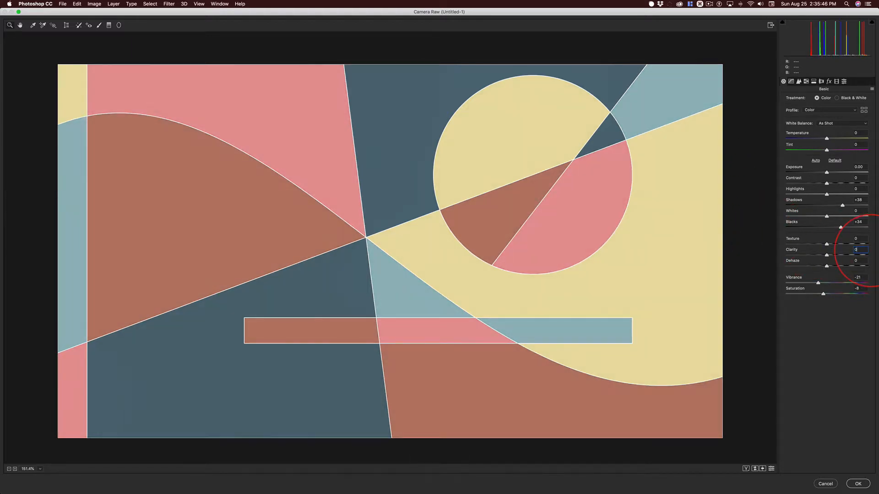
drag(830, 253, 867, 255)
key(super)
key(super+z)
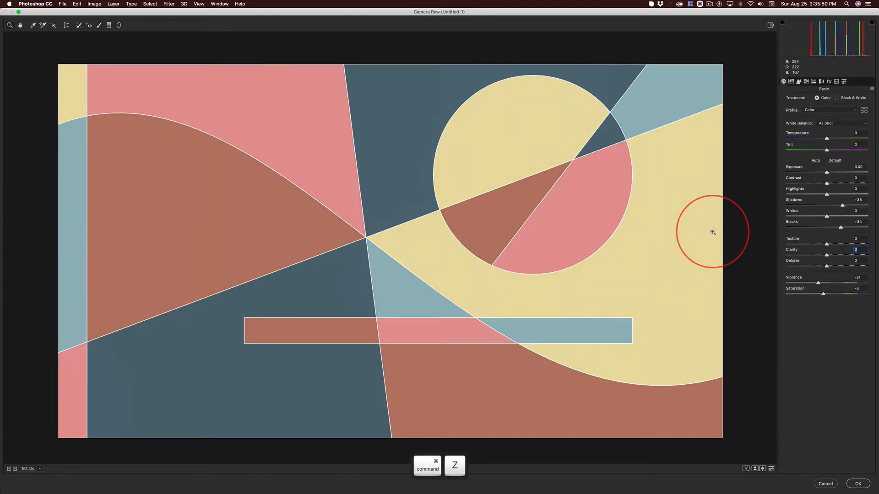
key(super+shift+z)
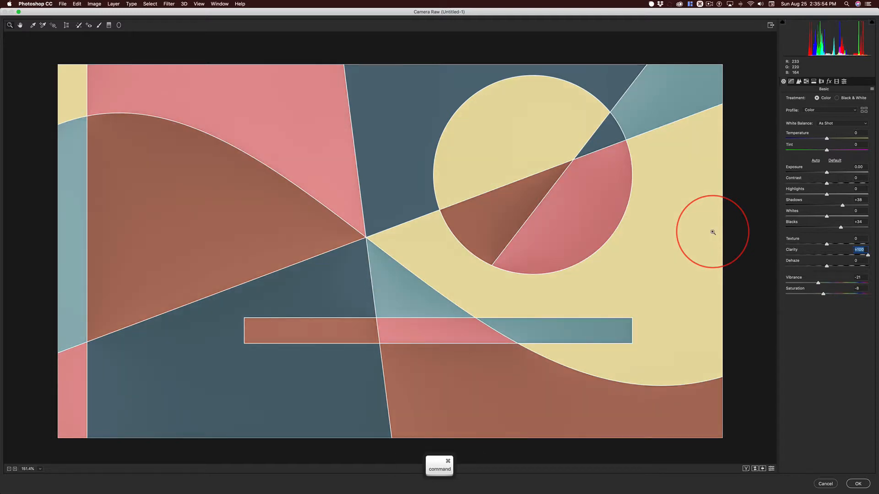
key(super+z)
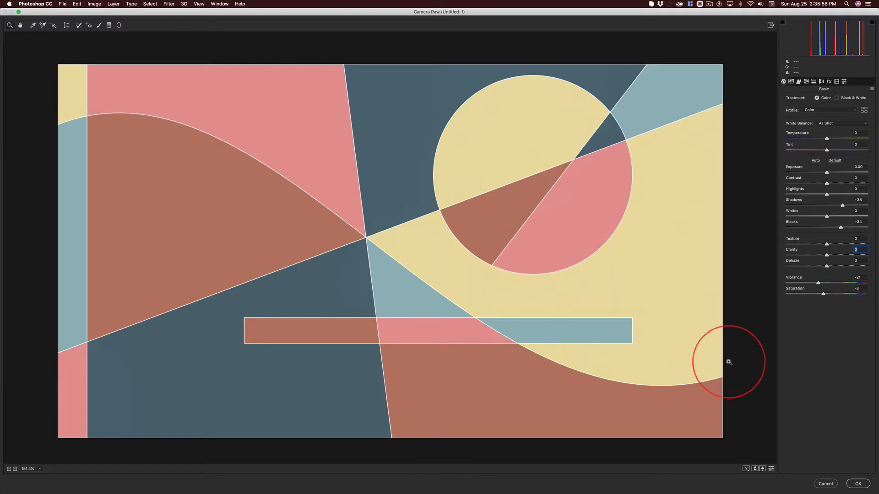
key(super+z)
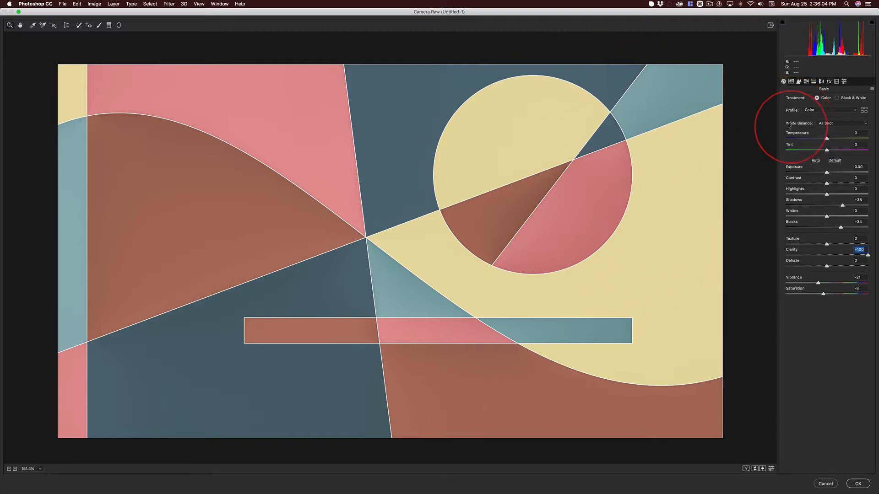
Set Exposure to +0.10, Dehaze to +25 and Whites to +38, and raise Contrast slightly.
drag(826, 169, 827, 168)
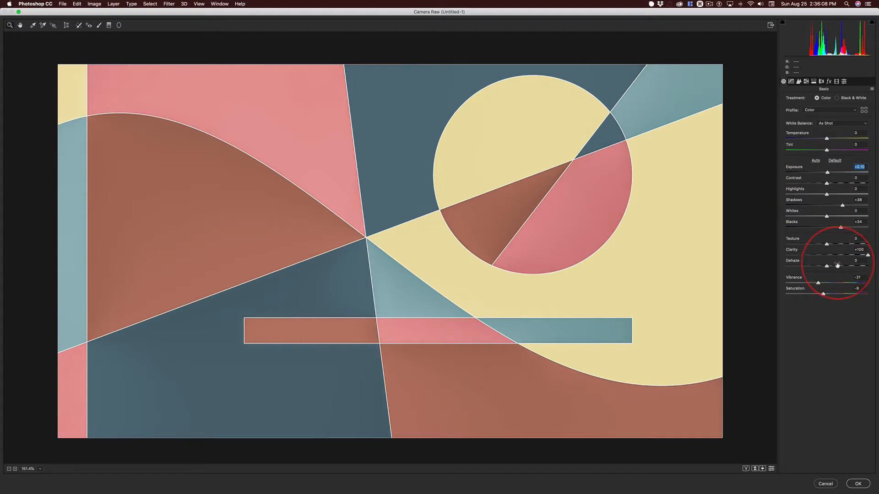
drag(826, 263, 833, 262)
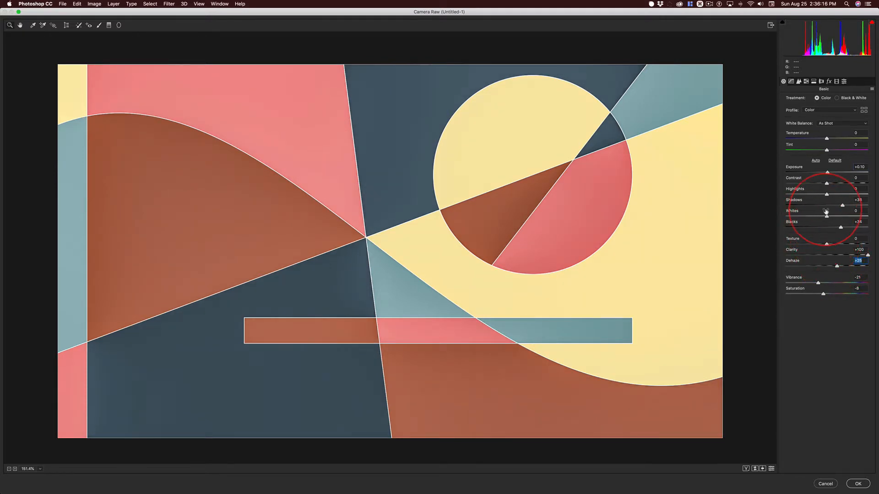
drag(826, 211, 839, 211)
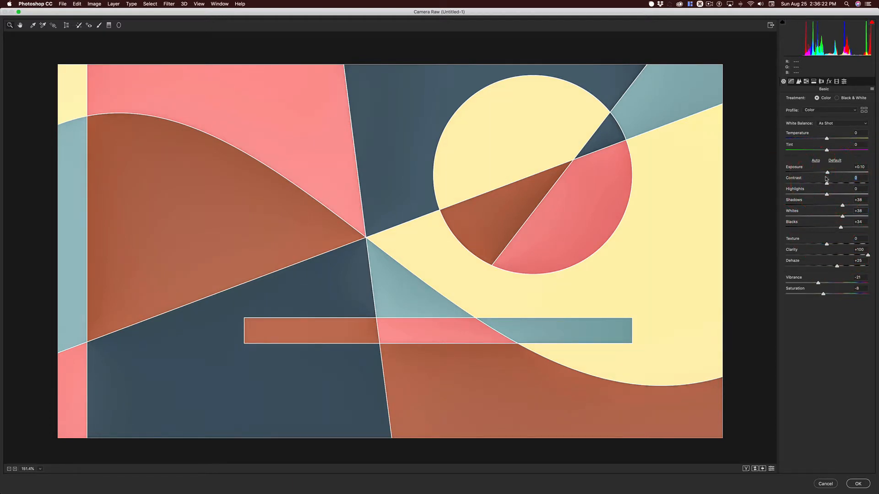
drag(826, 179, 848, 198)
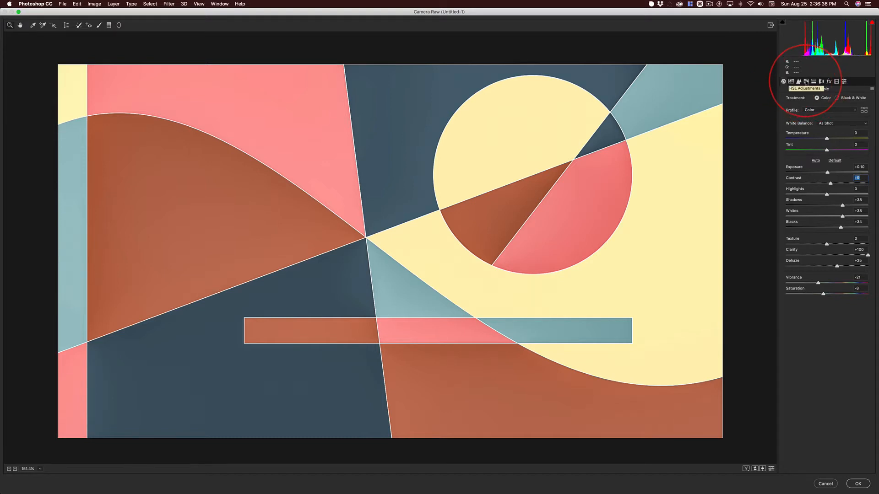
In the HSL adjustments, set the saturation of Blues to -34 and raise the saturation of Yellows slightly.
click(806, 81)
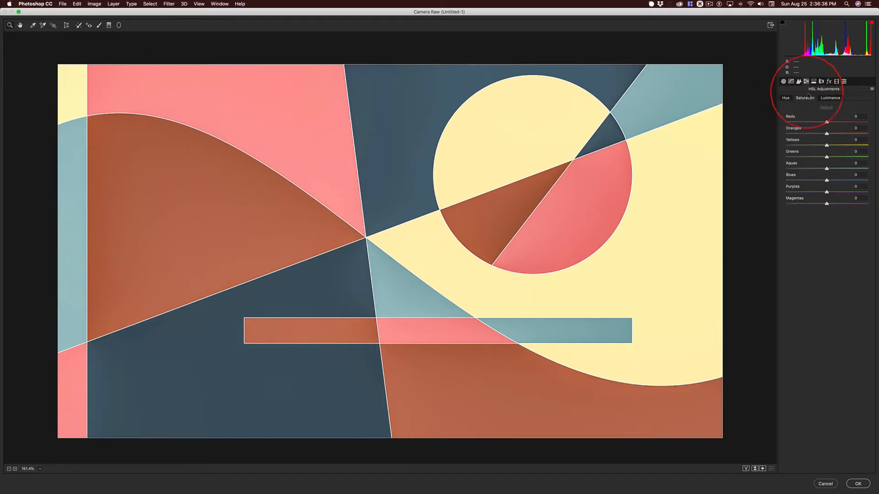
click(785, 98)
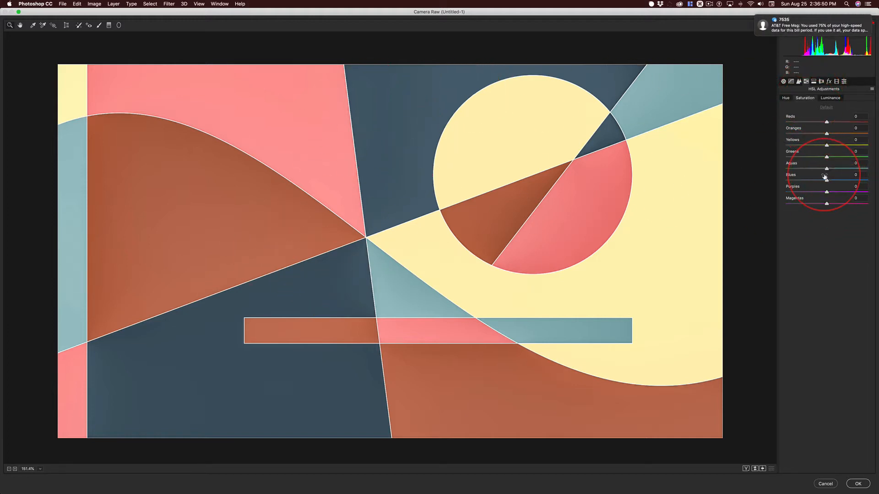
mouse_move(822, 176)
mouse_down()
mouse_move(810, 176)
mouse_move(817, 176)
mouse_up()
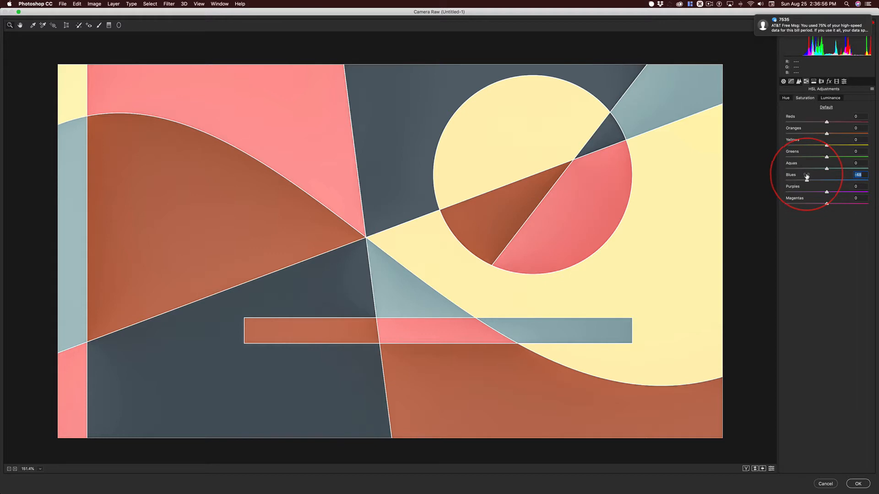
drag(805, 176, 770, 175)
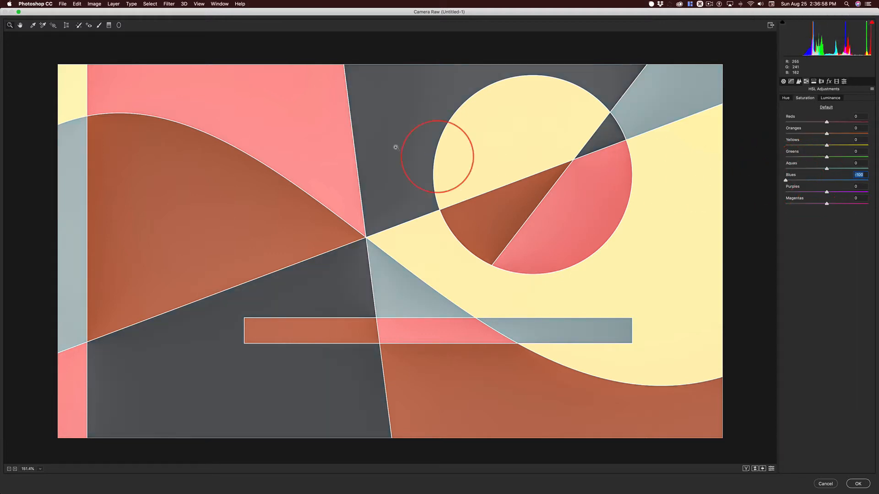
drag(793, 176, 815, 177)
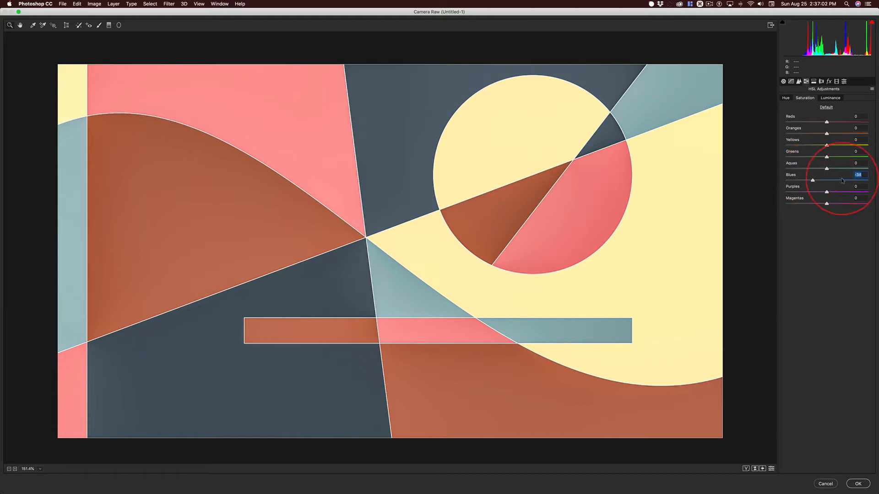
drag(826, 141, 829, 143)
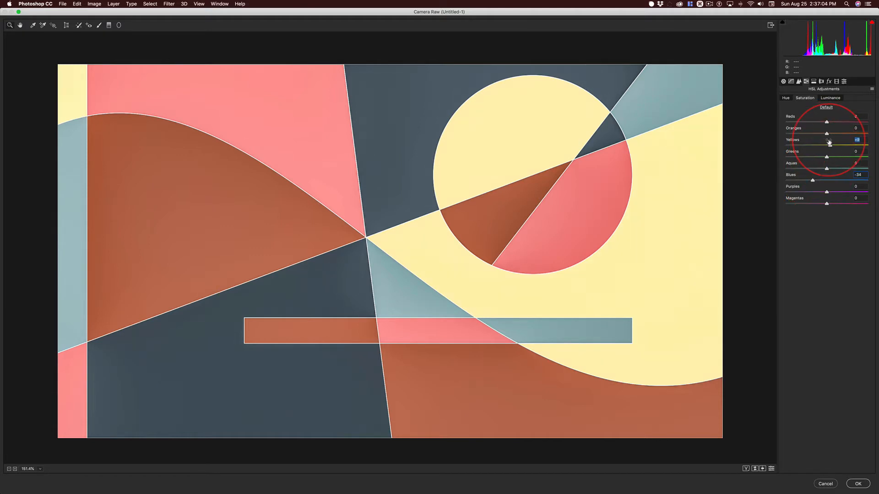
Set the HSL luminance of Blues to +61 and of Oranges to +24.
click(826, 107)
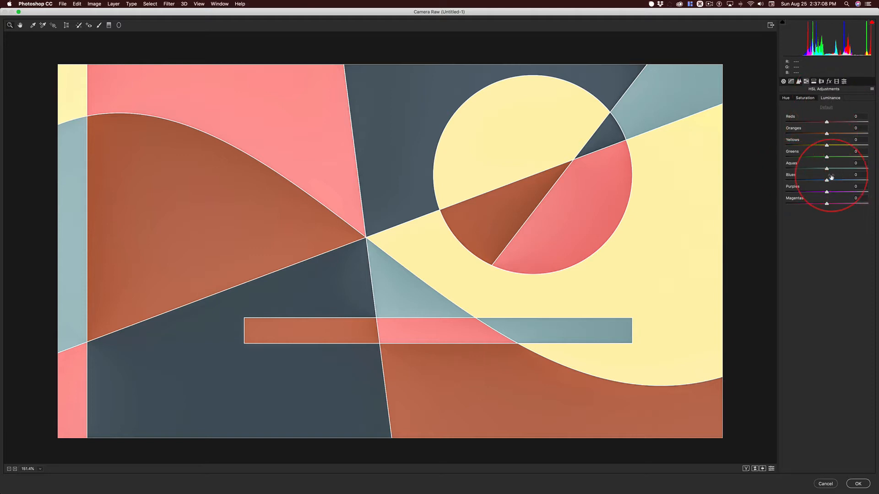
drag(826, 180, 845, 177)
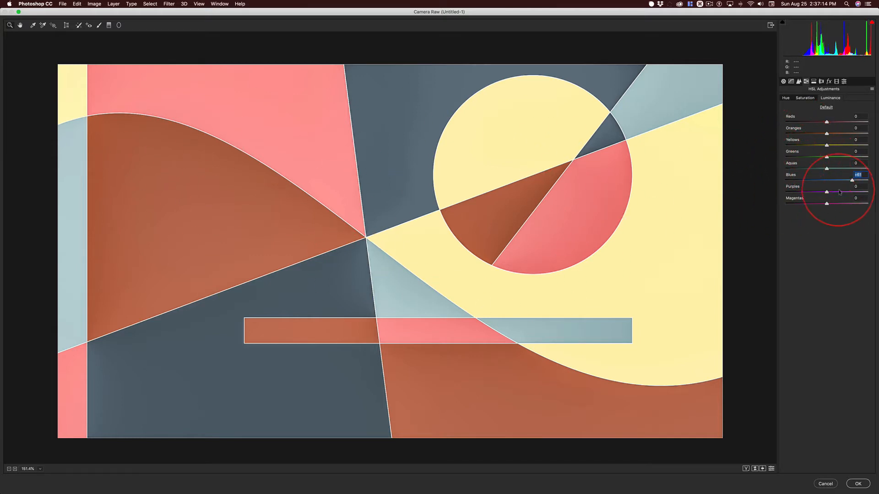
drag(827, 131, 836, 132)
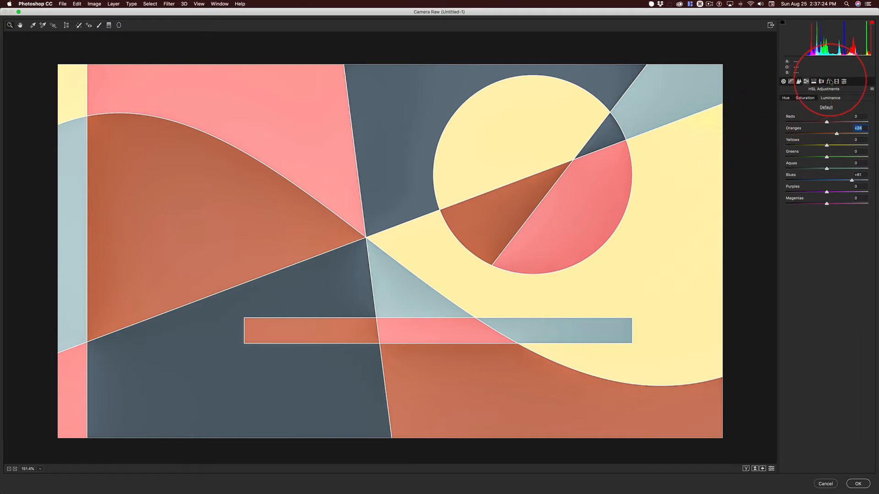
Add grain with an amount of 41 and a slight dark Highlight Priority vignette to the artwork.
click(828, 81)
drag(794, 107, 809, 107)
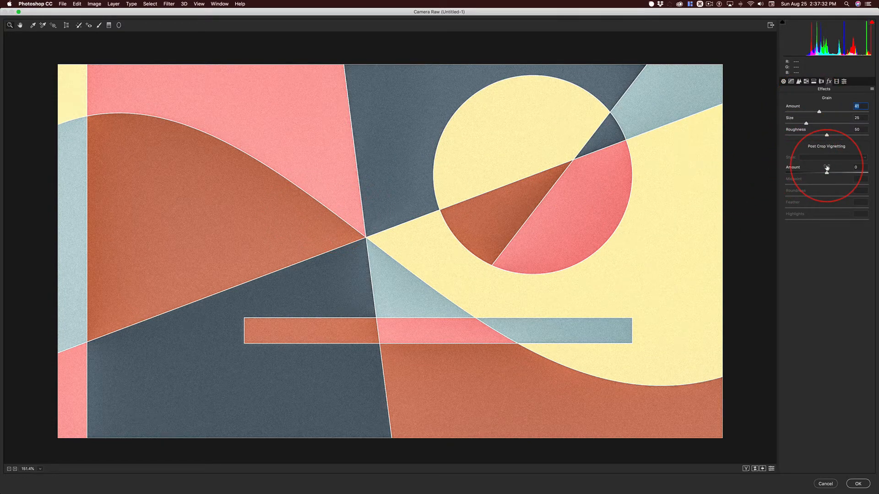
click(825, 168)
drag(825, 168, 821, 167)
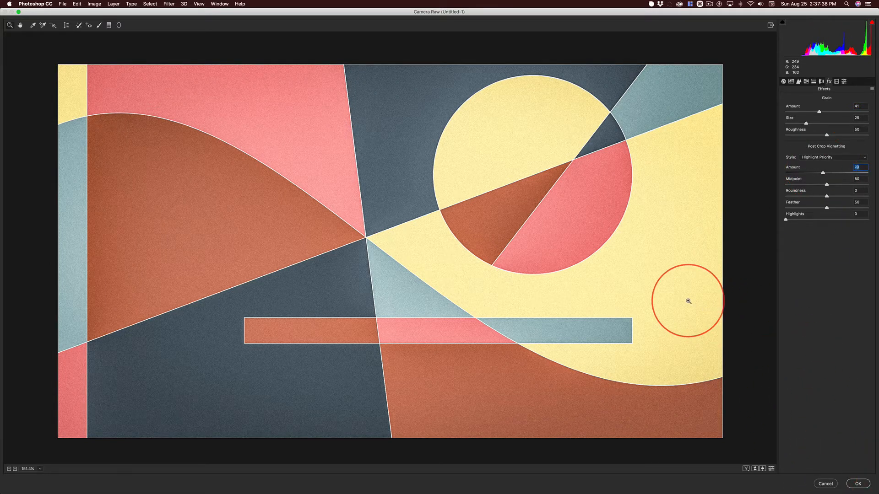
Compare the artwork without and with the Camera Raw adjustments and apply the filter to the Smart Object.
key(p)
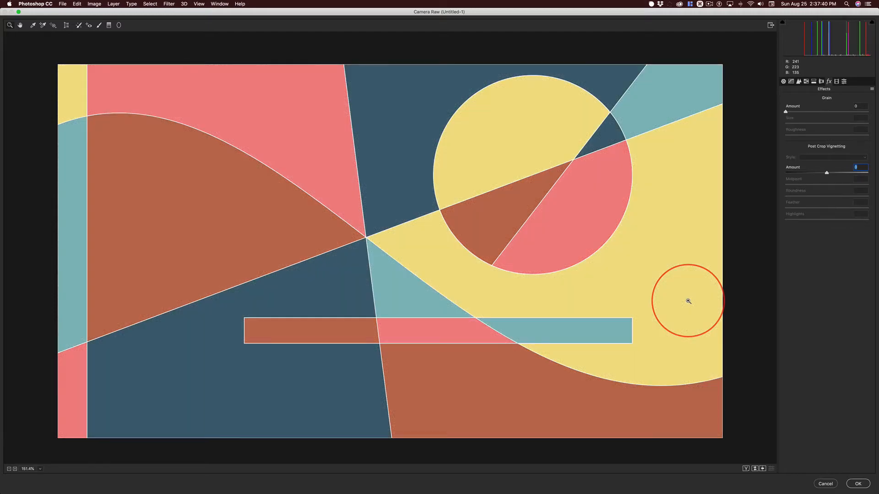
key(p)
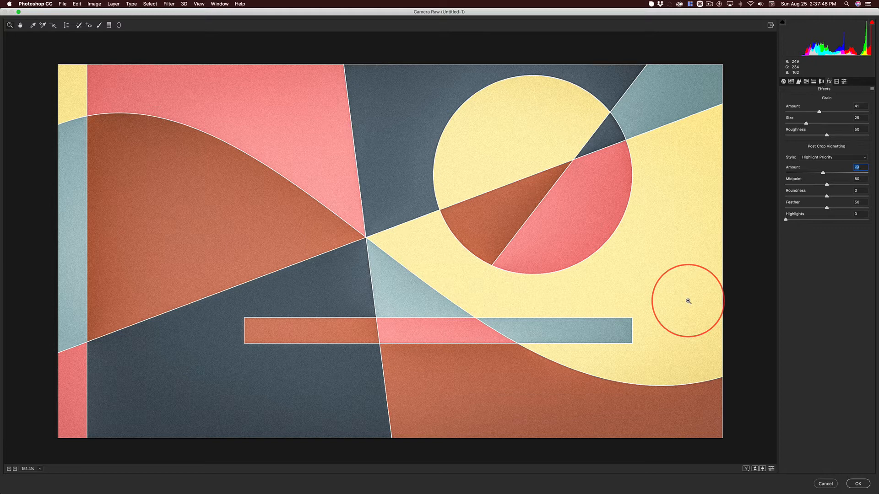
click(858, 484)
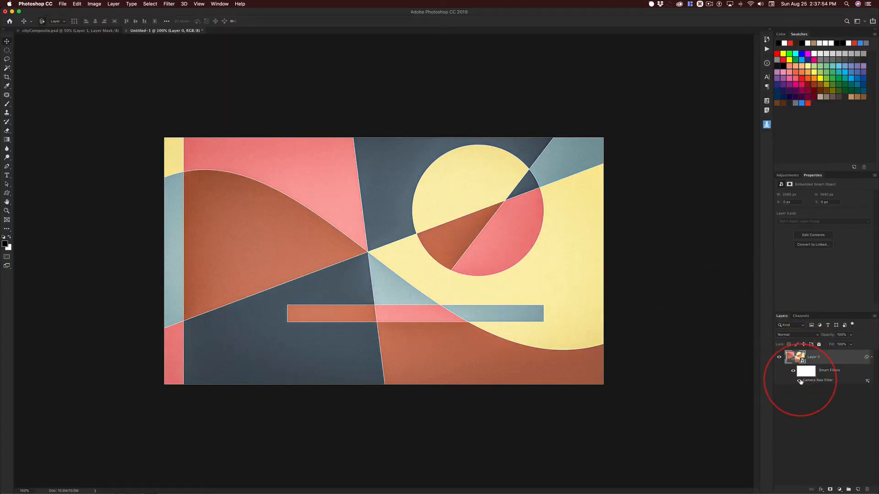
Compare the artwork with the Camera Raw smart filter hidden and shown, and inspect its grain at 100% and 200%.
key(super+0)
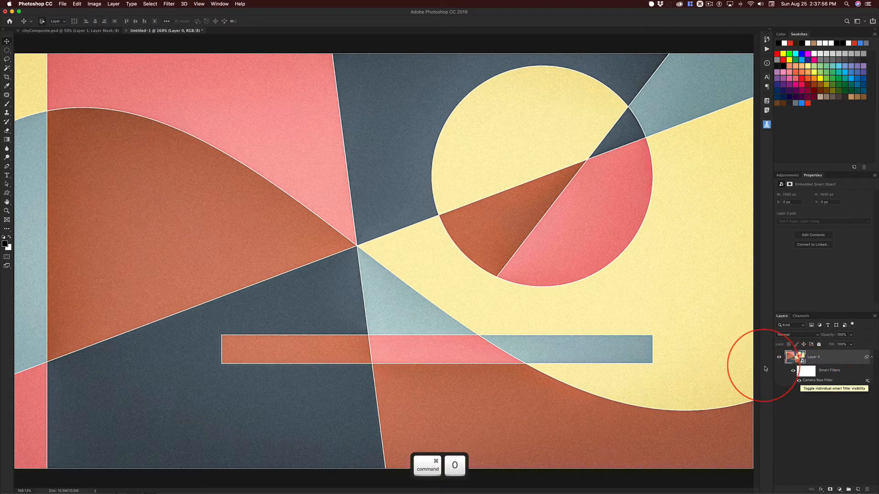
click(799, 382)
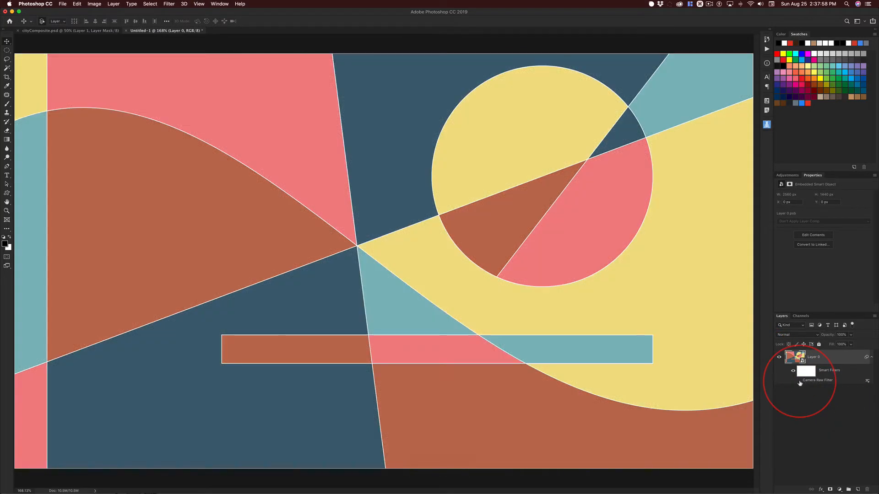
click(799, 381)
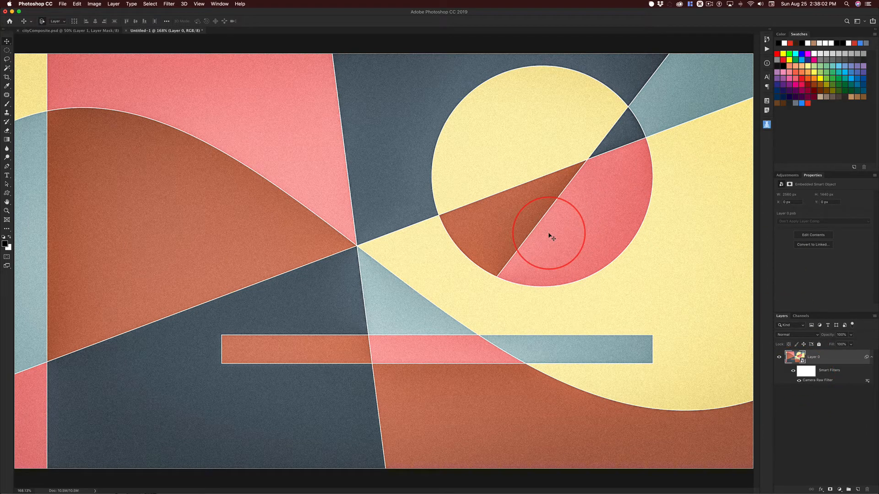
key(super+minus)
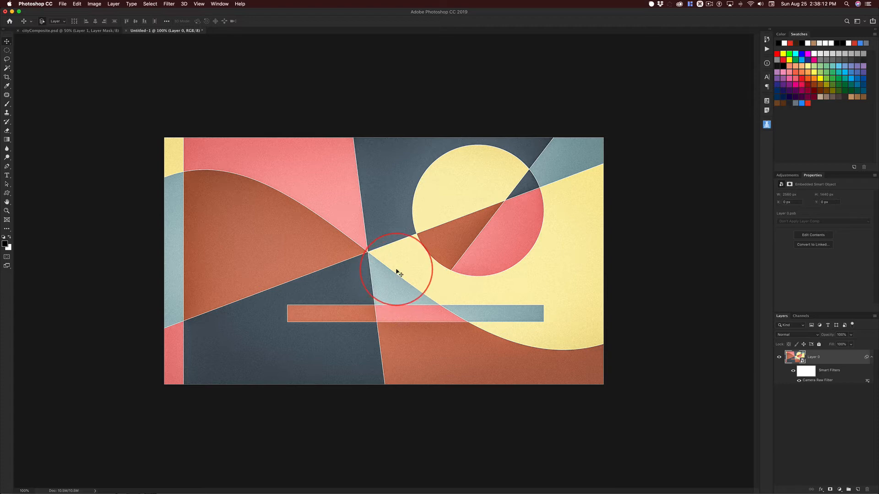
key(super+plus)
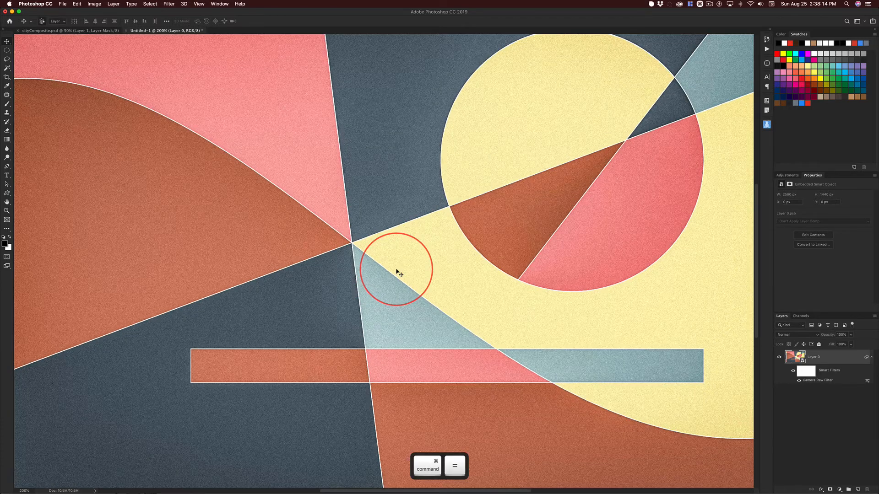
key(super+minus)
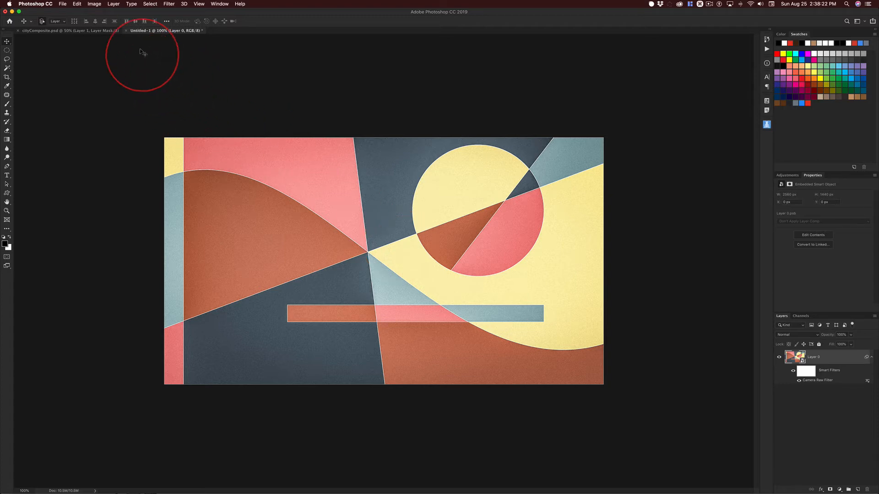
Save the document in Photoshop format as aBigMess.psd in the livePaint folder.
key(super+s)
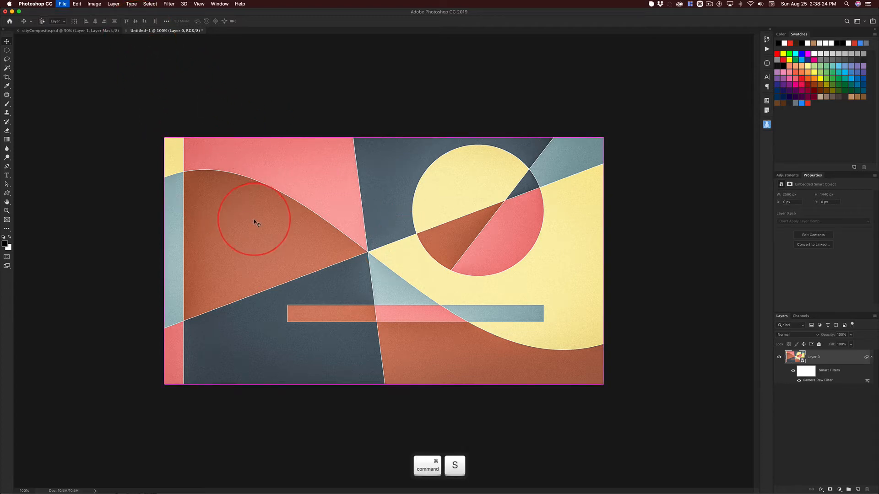
click(488, 99)
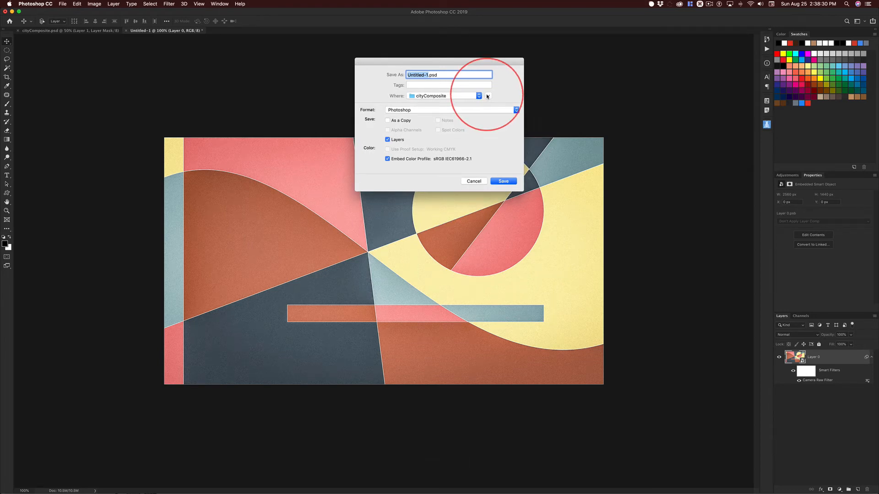
click(488, 96)
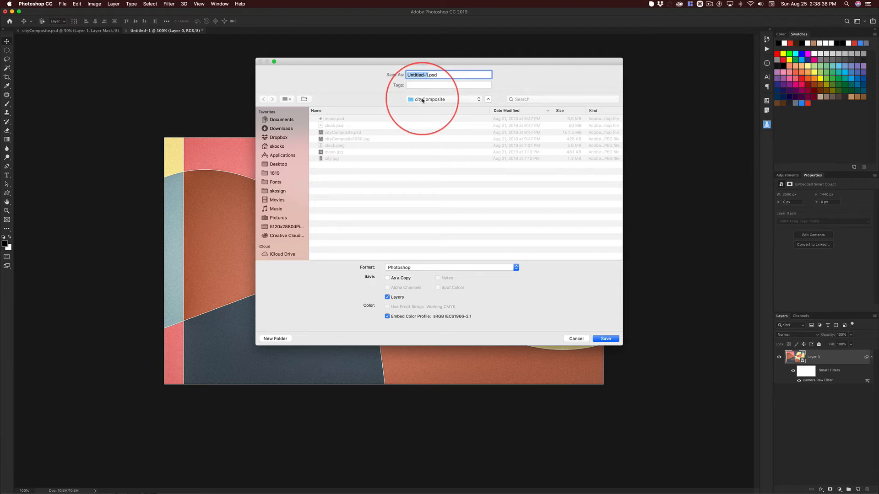
click(422, 100)
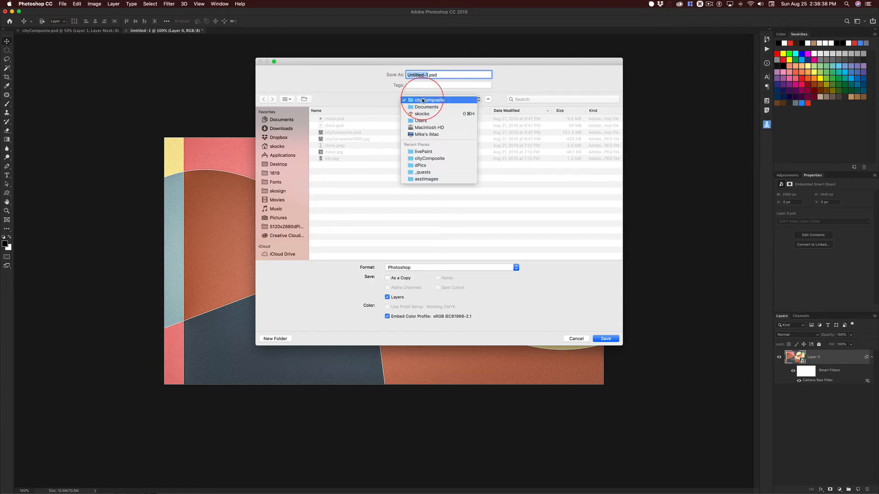
click(420, 151)
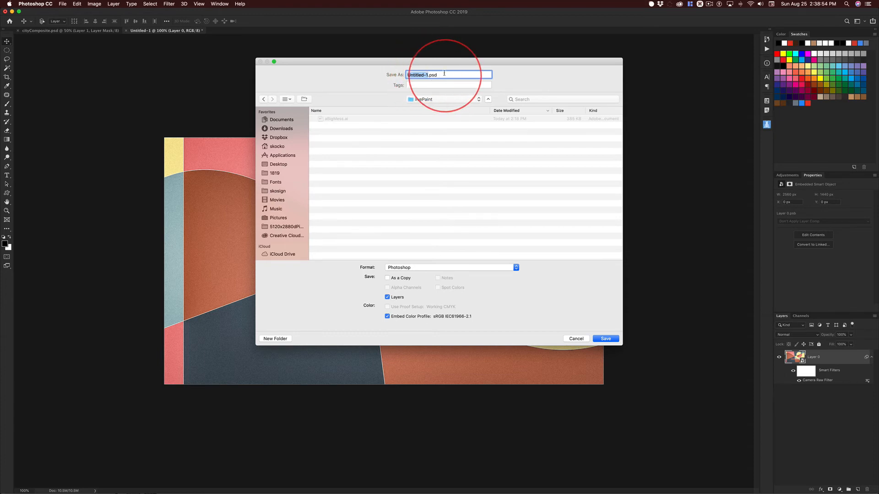
click(333, 121)
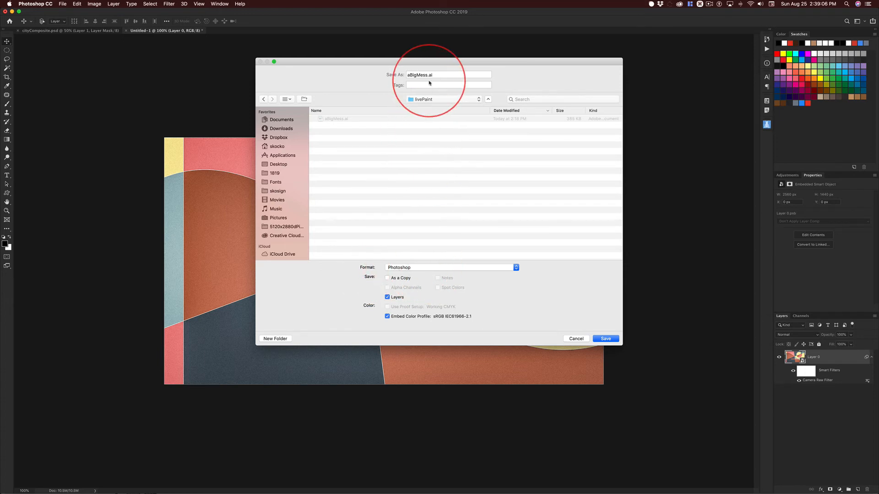
click(408, 269)
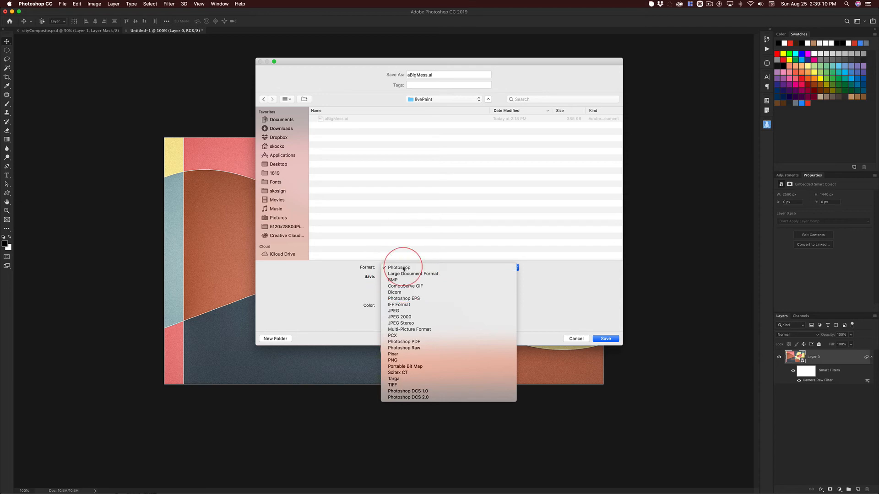
click(402, 269)
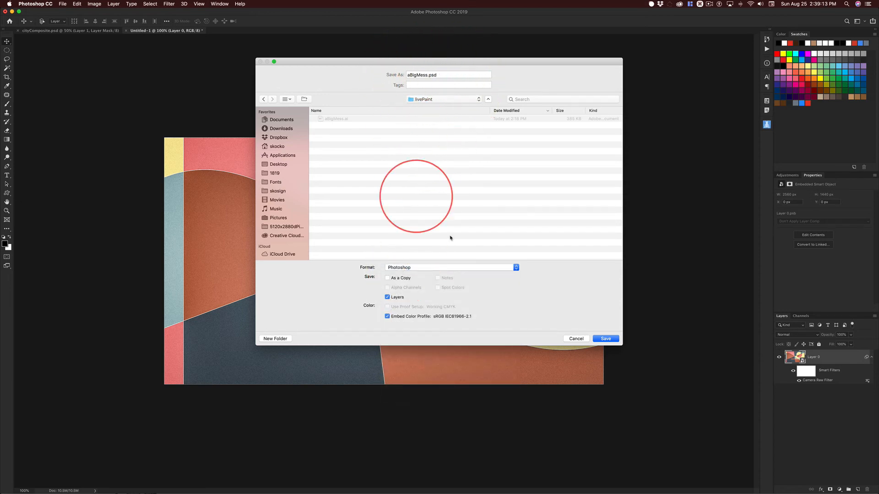
click(604, 339)
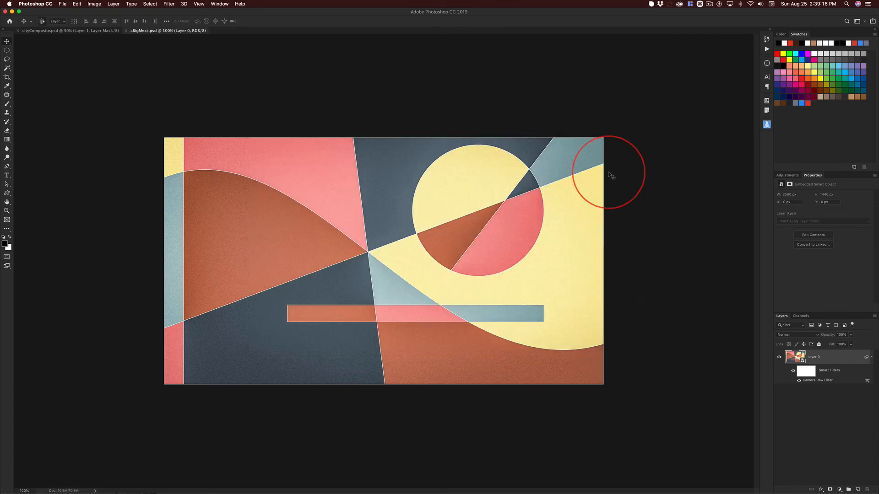